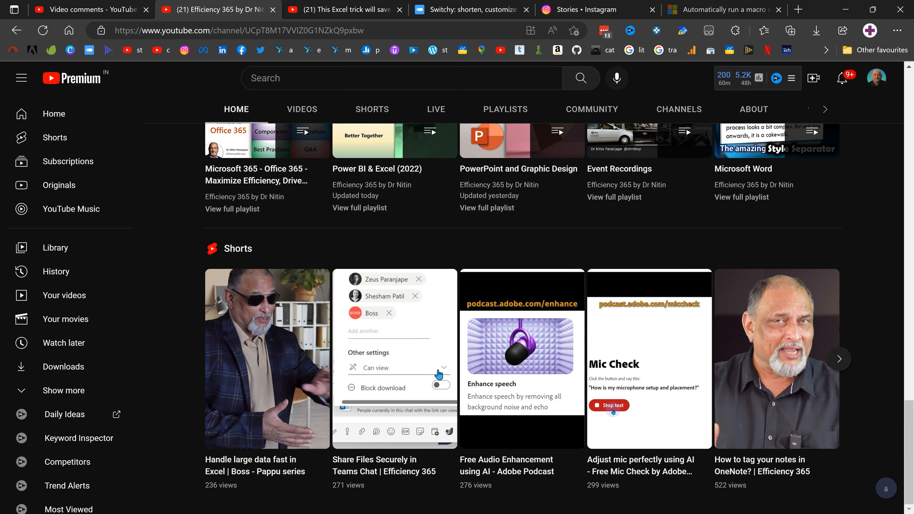
Step: Switch to the Excel workbook with the YouTube video list and filter the TITLE column for "power bi"
key(alt+Tab)
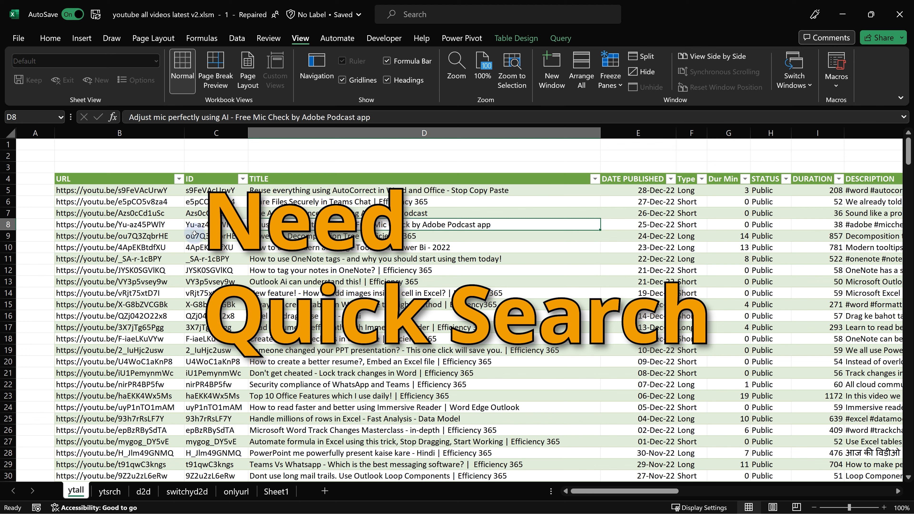
click(119, 282)
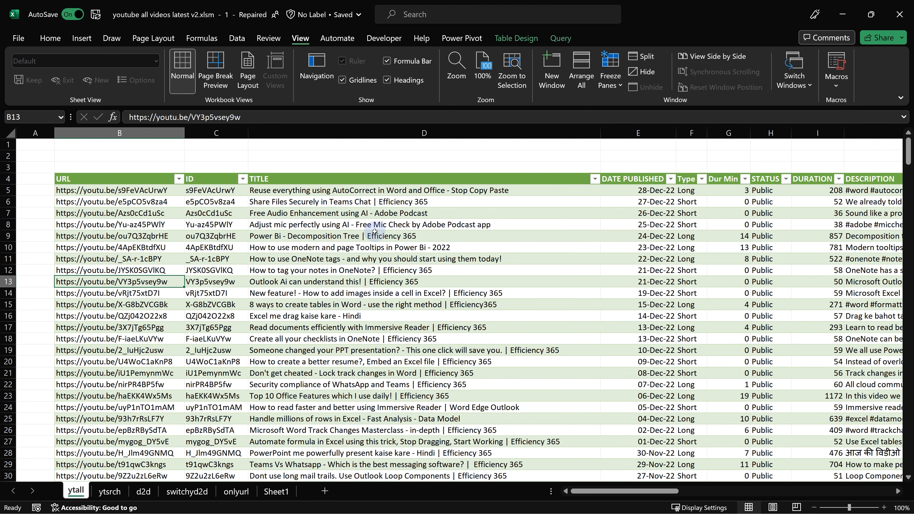
click(435, 270)
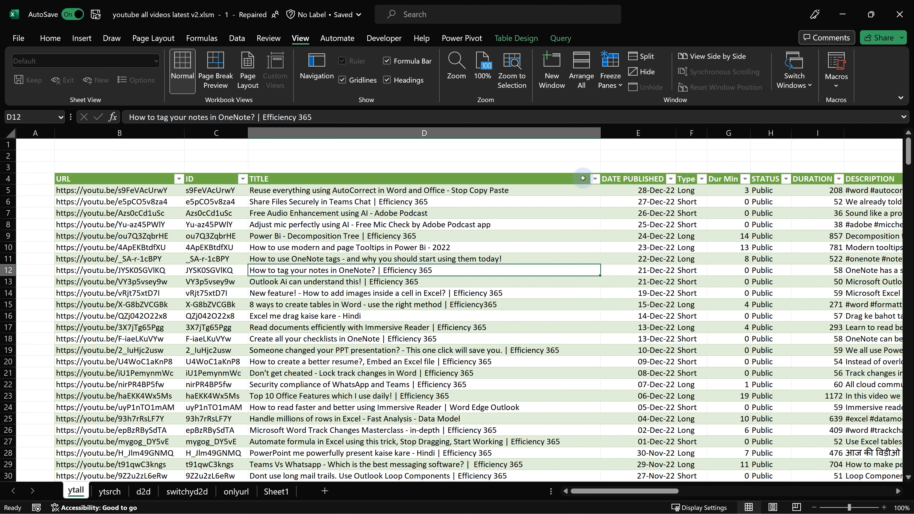
click(594, 180)
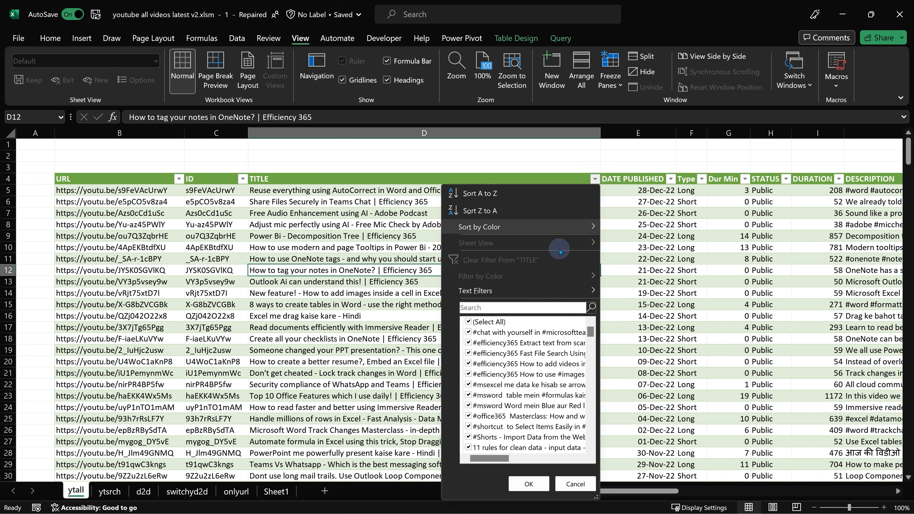
click(510, 306)
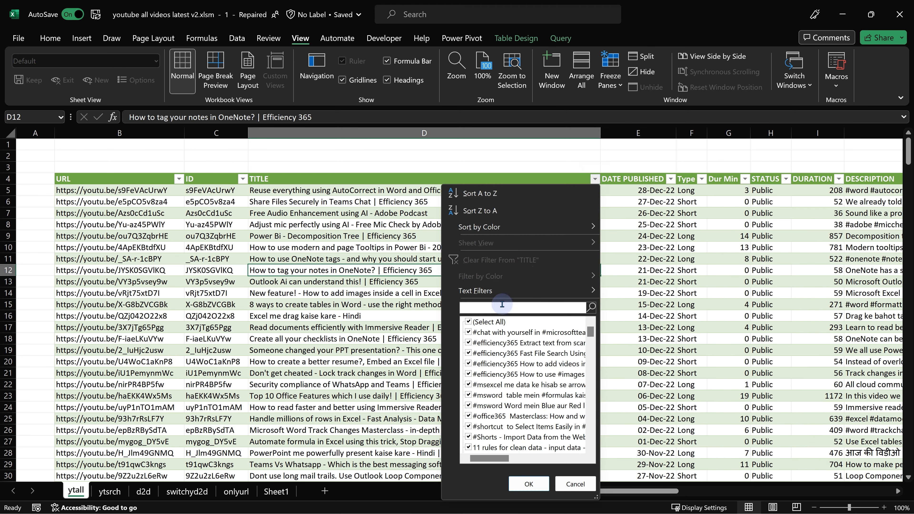
text(power bi)
click(528, 484)
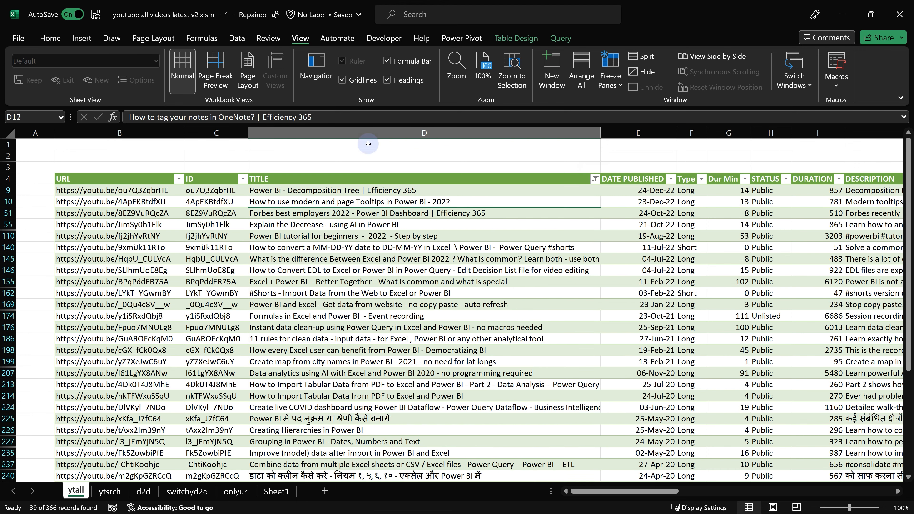
click(365, 327)
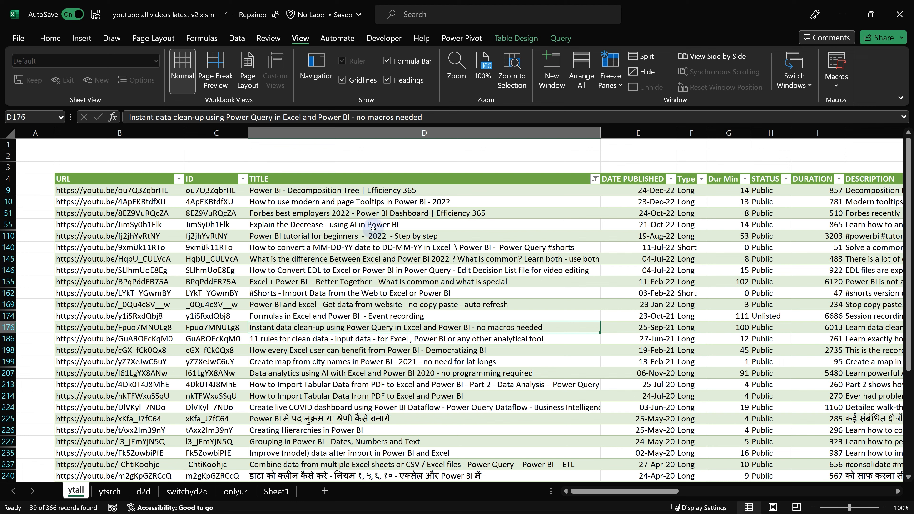
Step: Try to filter the TITLE column for "fdsfds"
click(595, 179)
click(475, 307)
text(fdsfds)
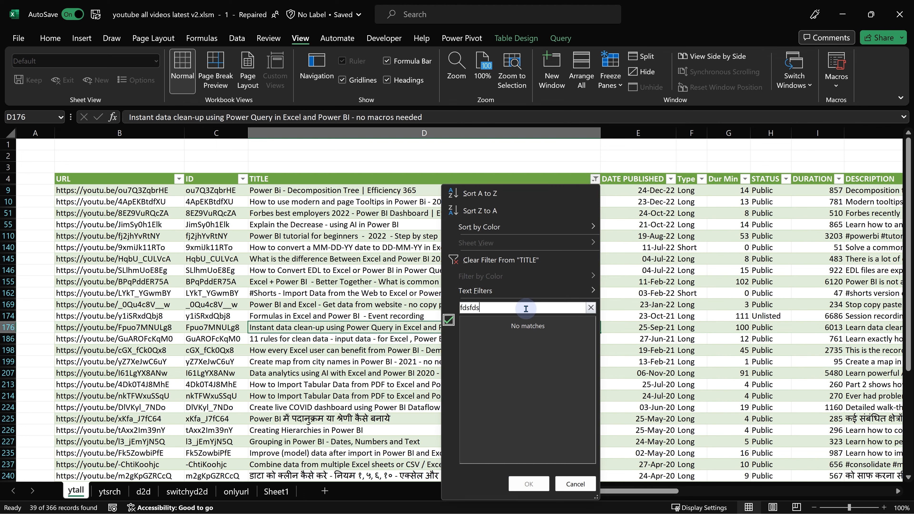
click(529, 484)
click(606, 440)
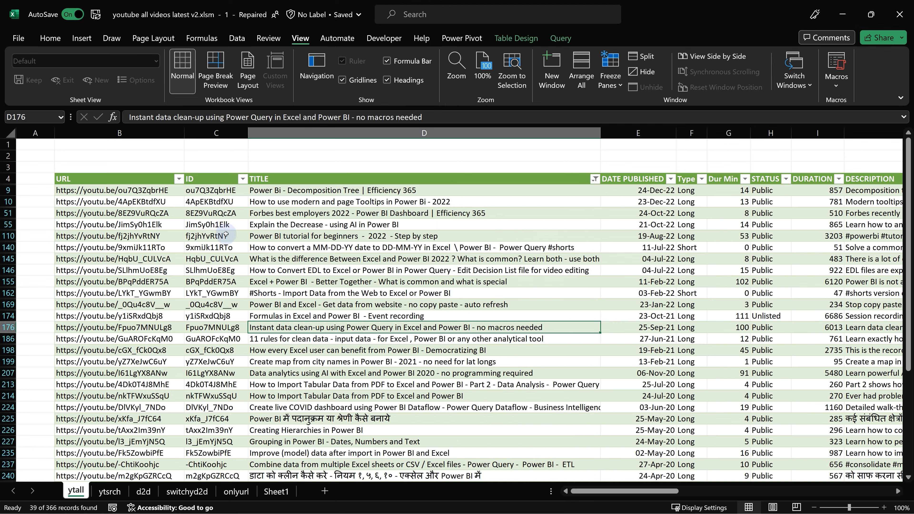
click(238, 258)
click(387, 259)
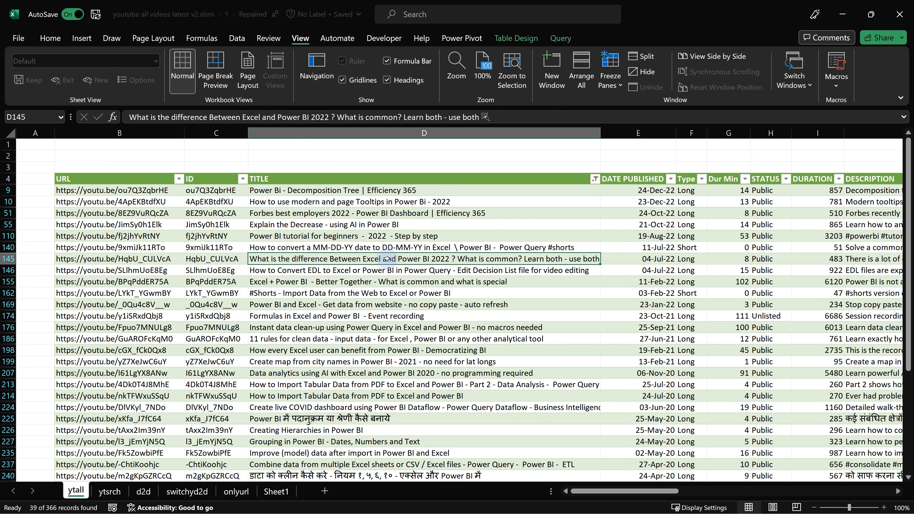
click(307, 153)
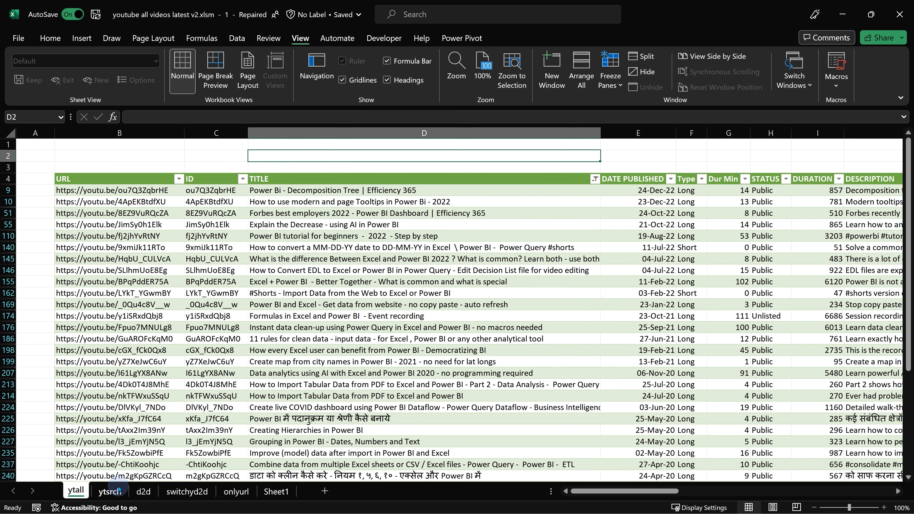
Step: Go to the ytsrch sheet and enter "power bi" as the search term in the yellow input cell
click(110, 492)
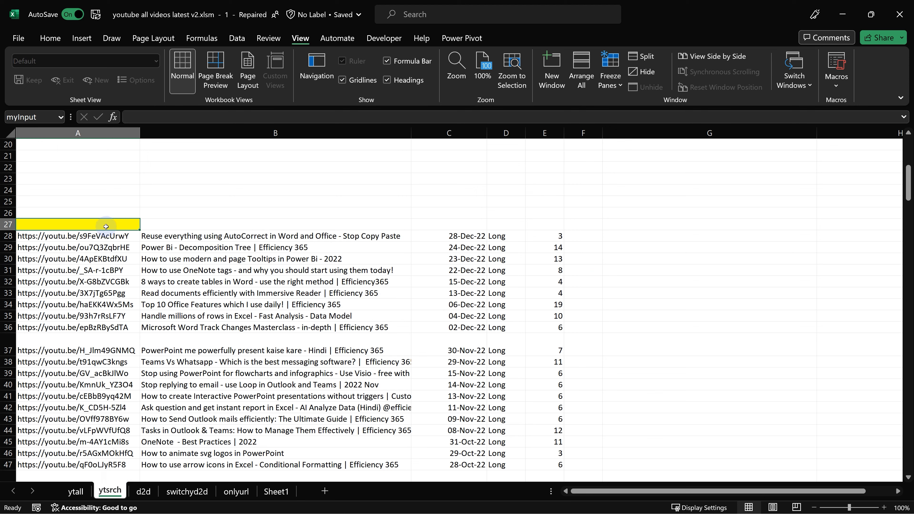
text(power bi)
key(Return)
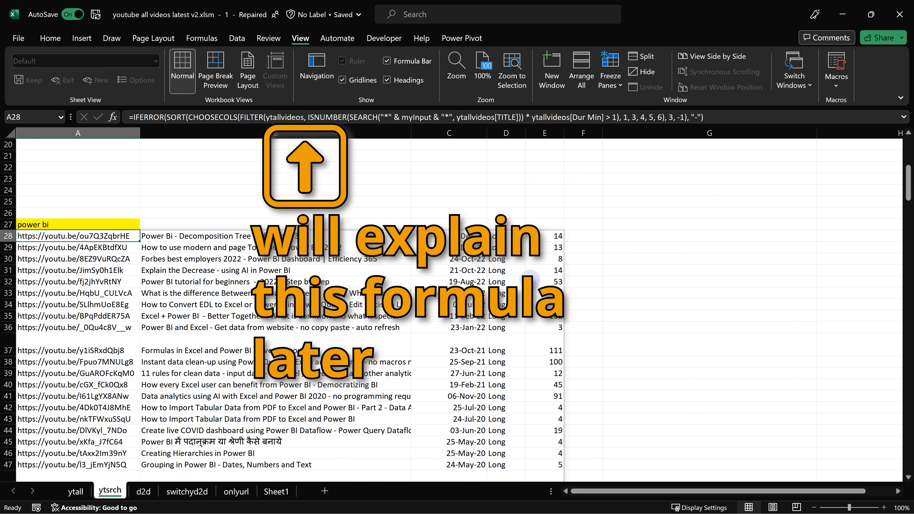
Step: Clear the search term from the yellow input cell above the results list
click(87, 224)
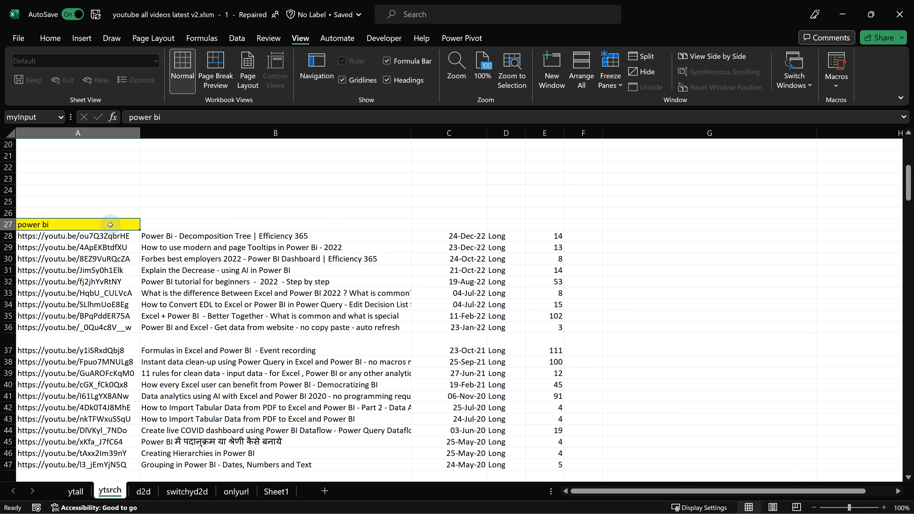
text(power)
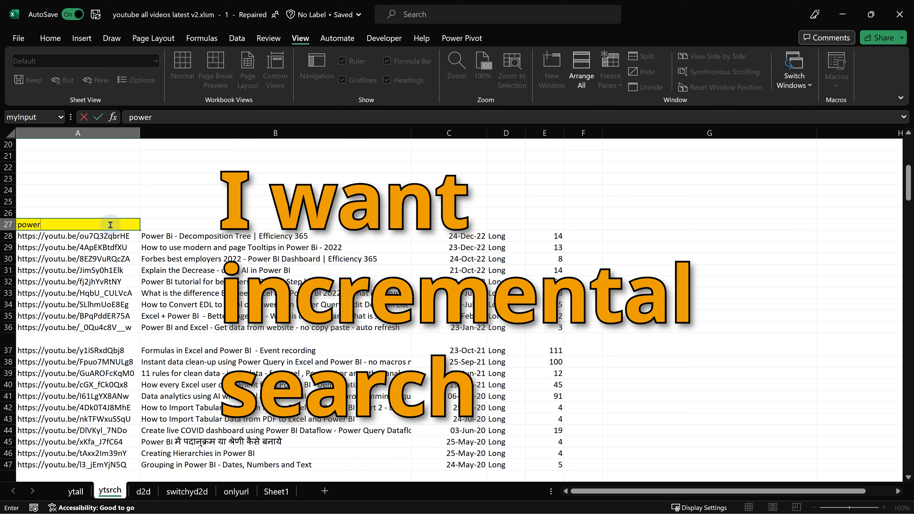
key(Escape)
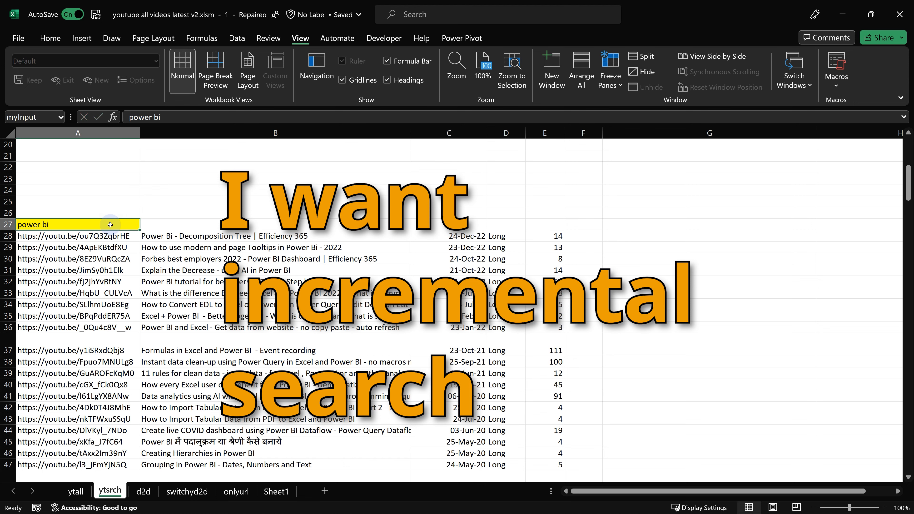
key(Delete)
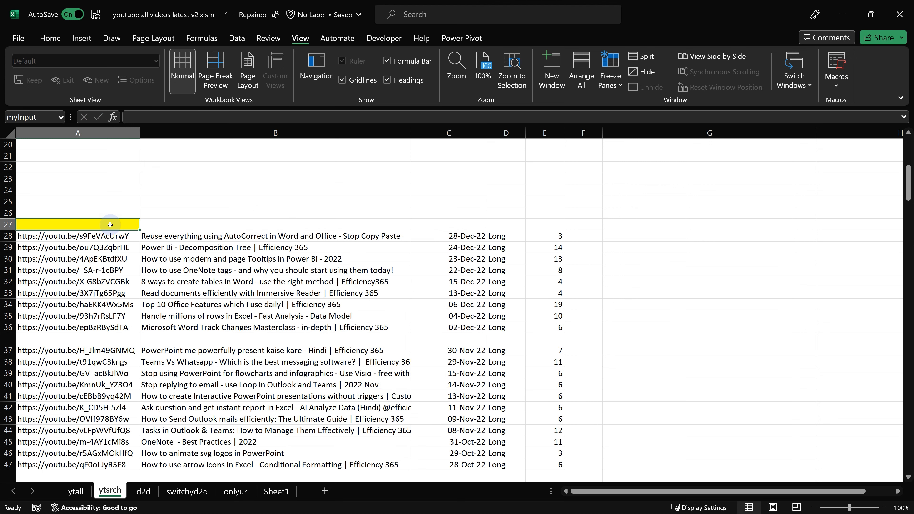
Step: Examine the change-event code behind the SearchBox form's text box in the Visual Basic Editor, then return to the ytsrch sheet
key(alt+F11)
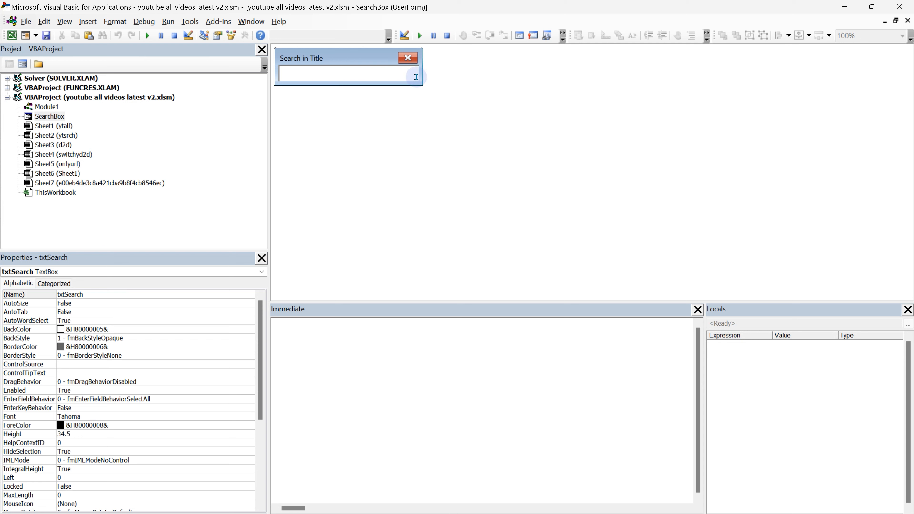
click(341, 74)
click(341, 80)
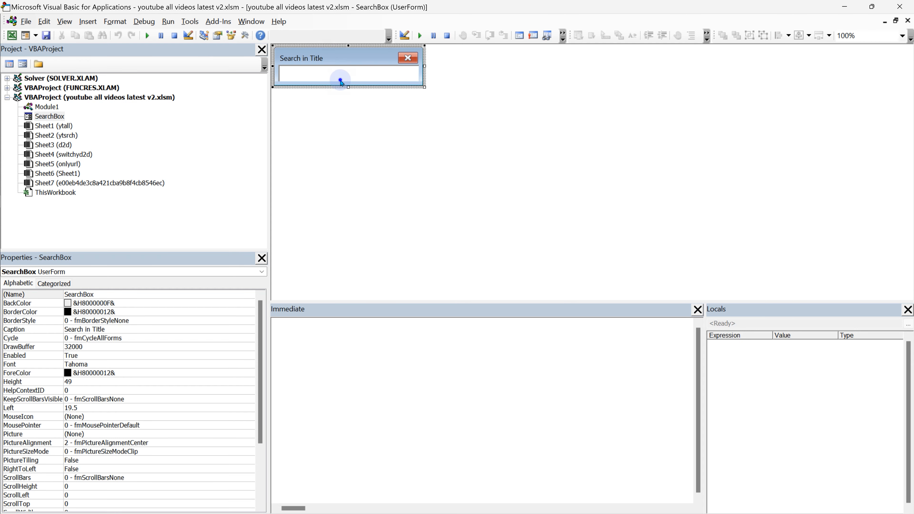
double_click(341, 81)
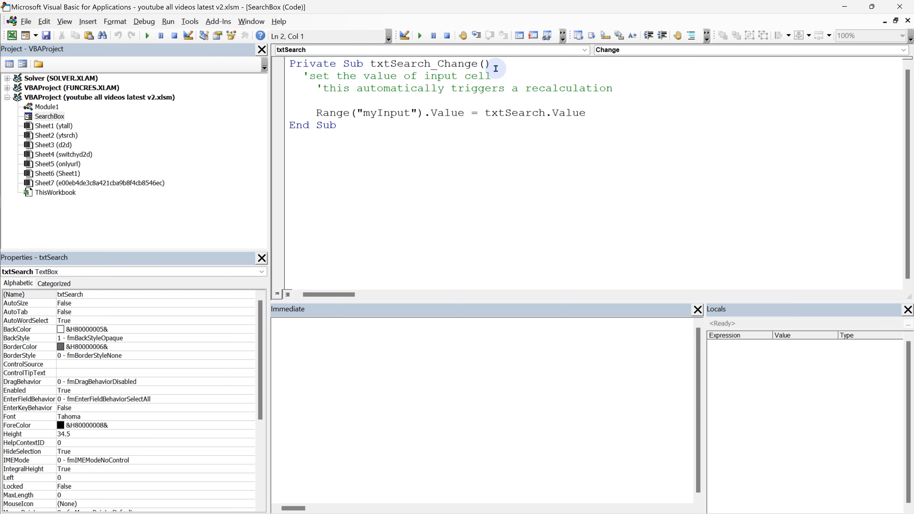
click(322, 99)
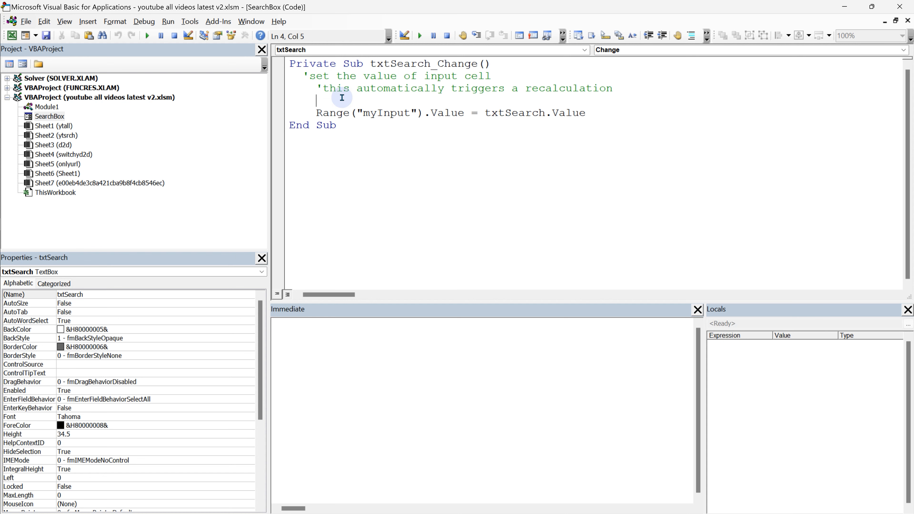
click(849, 7)
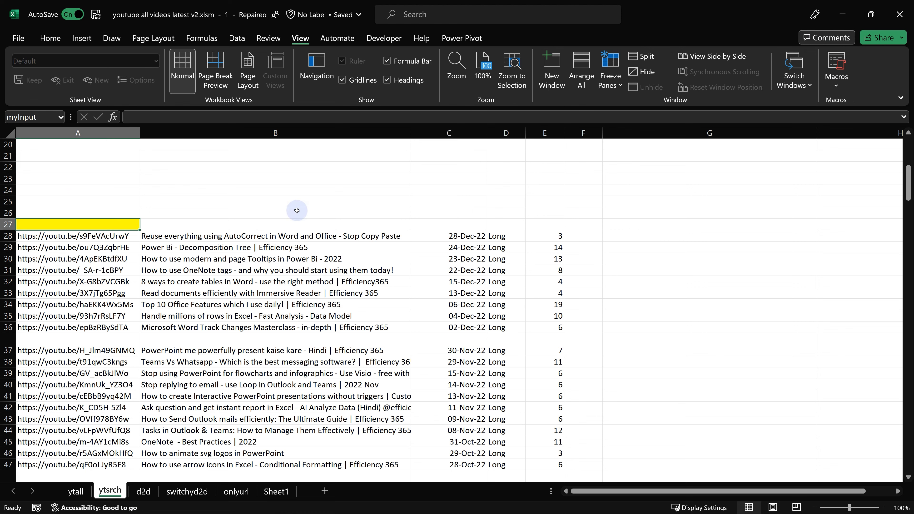
Step: Launch the Search in Title form, place it just above the yellow input cell, search for "pow" and close the form
scroll(214, 201, up, 1)
click(43, 163)
drag(87, 42, 87, 225)
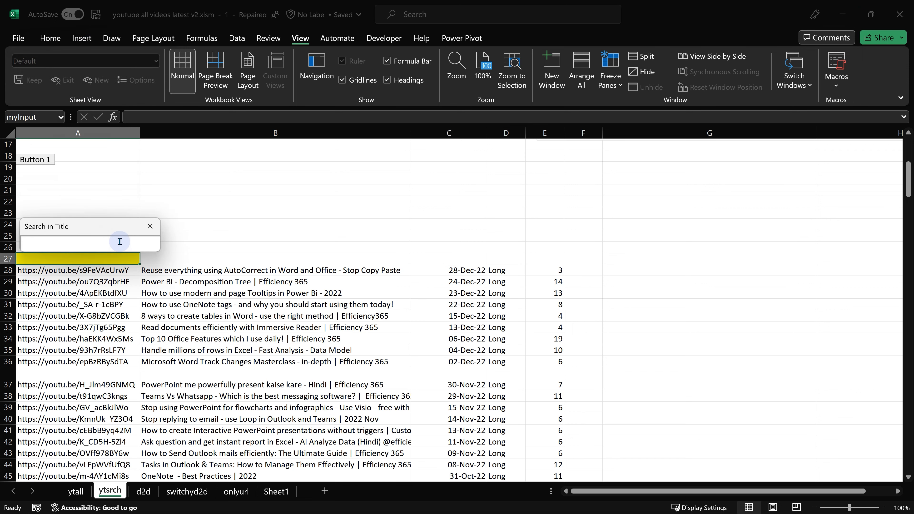
text(p)
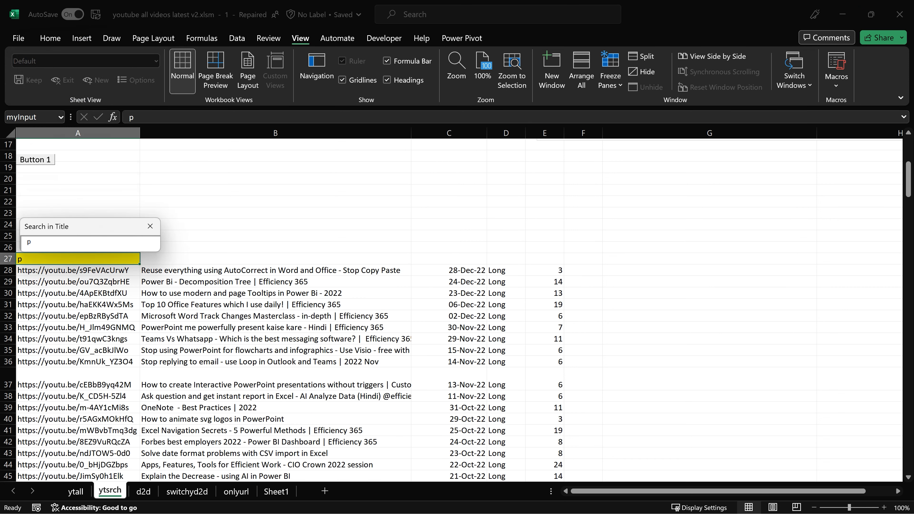
text(ow)
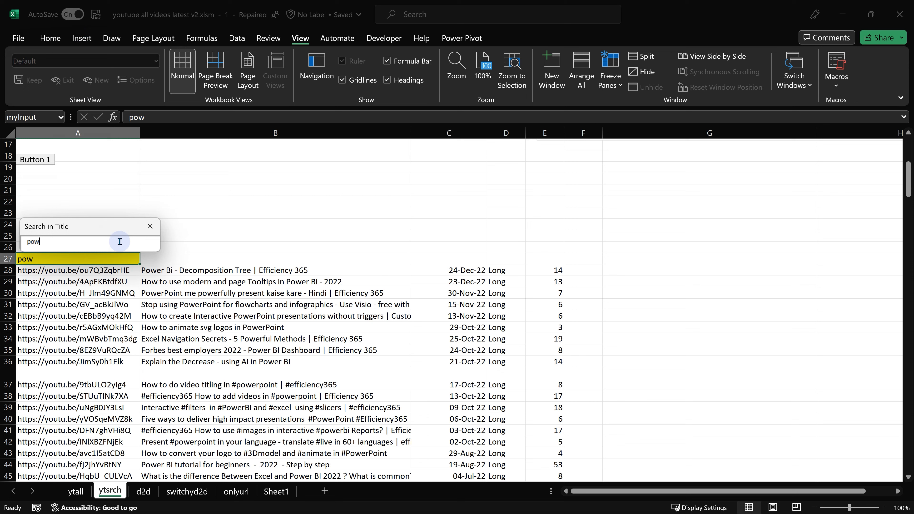
key(Escape)
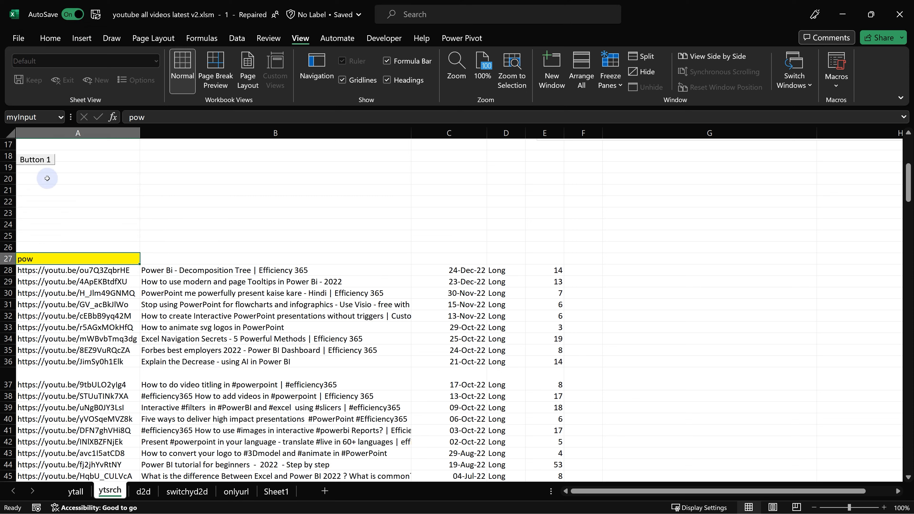
Step: Examine the workbook-open code in the ThisWorkbook module of the Visual Basic Editor, then return to the sheet
click(45, 190)
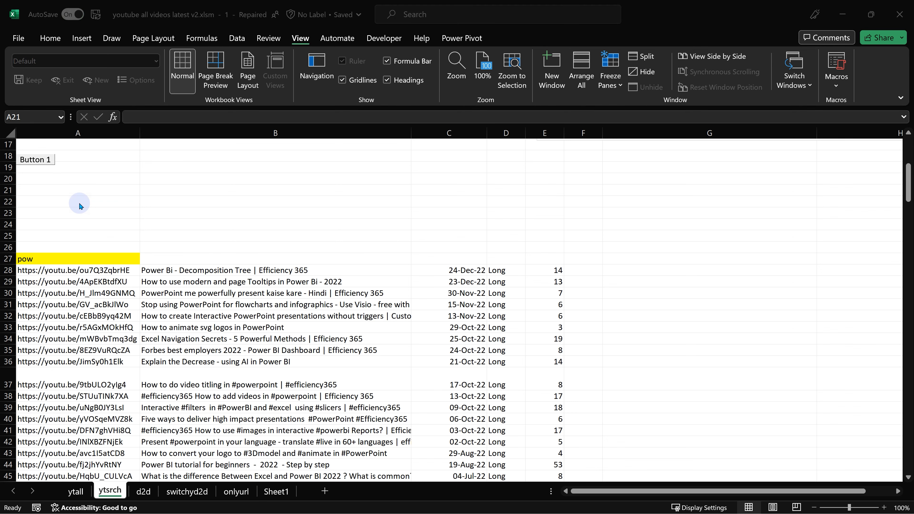
key(alt+F11)
double_click(57, 193)
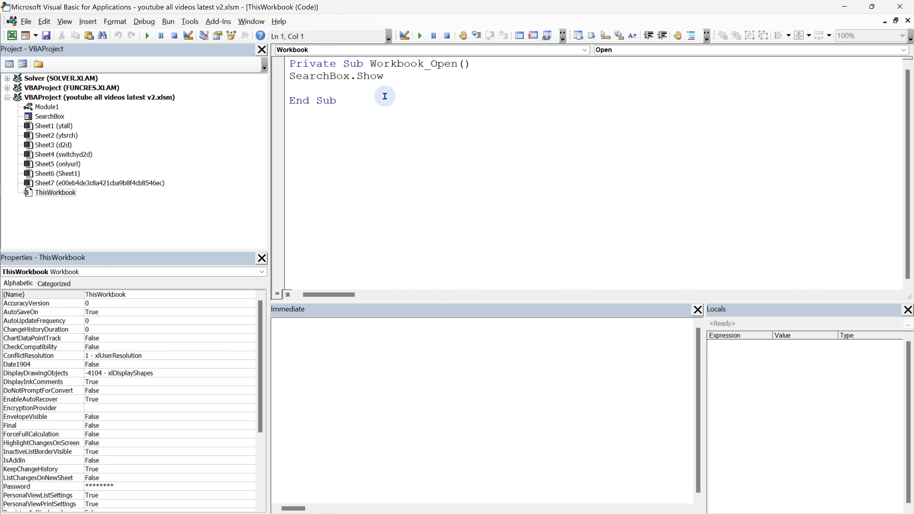
click(846, 10)
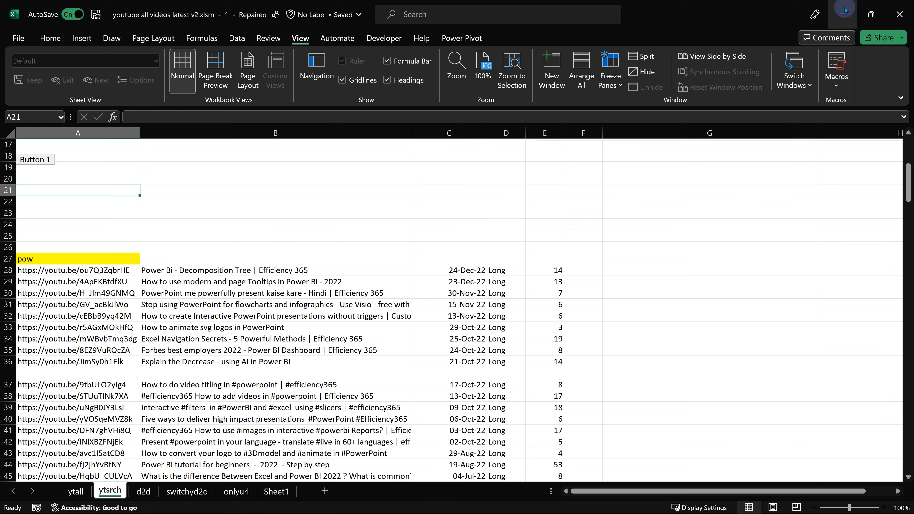
Step: Enlarge the formula bar to read the whole search formula in cell A28
click(63, 270)
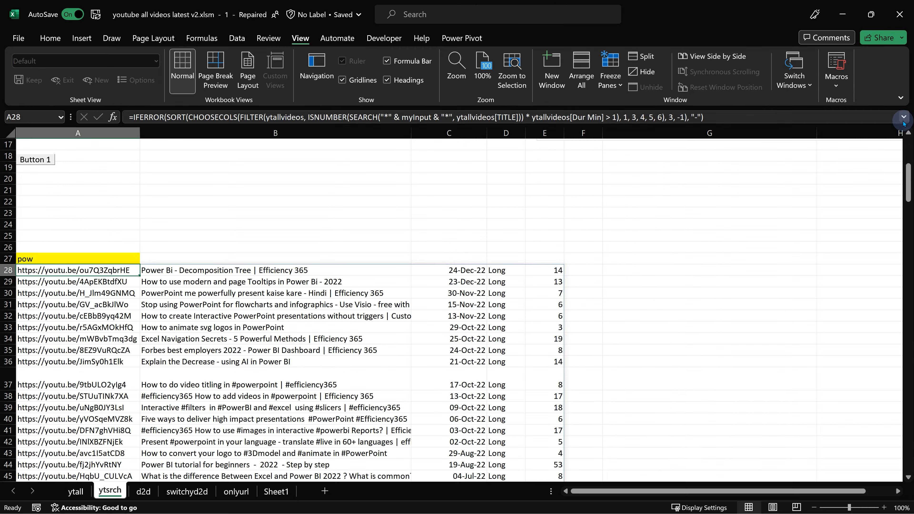
click(903, 121)
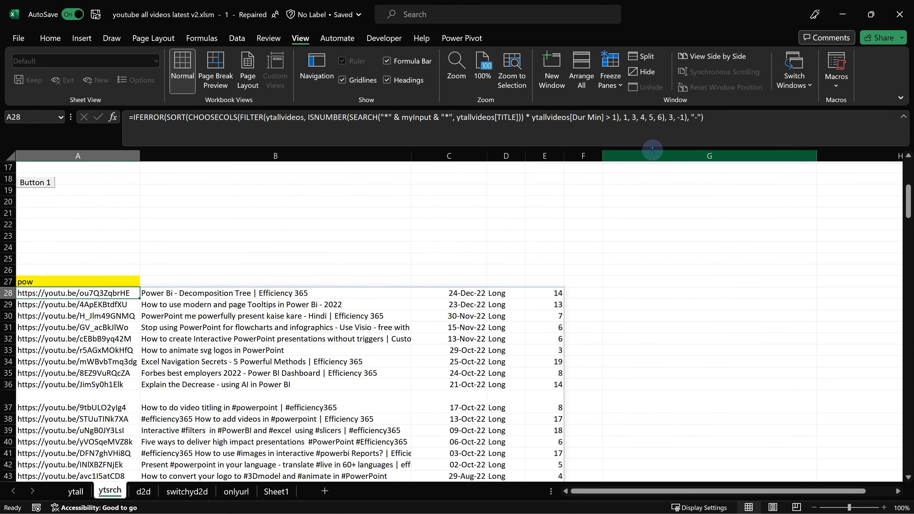
drag(653, 146, 652, 227)
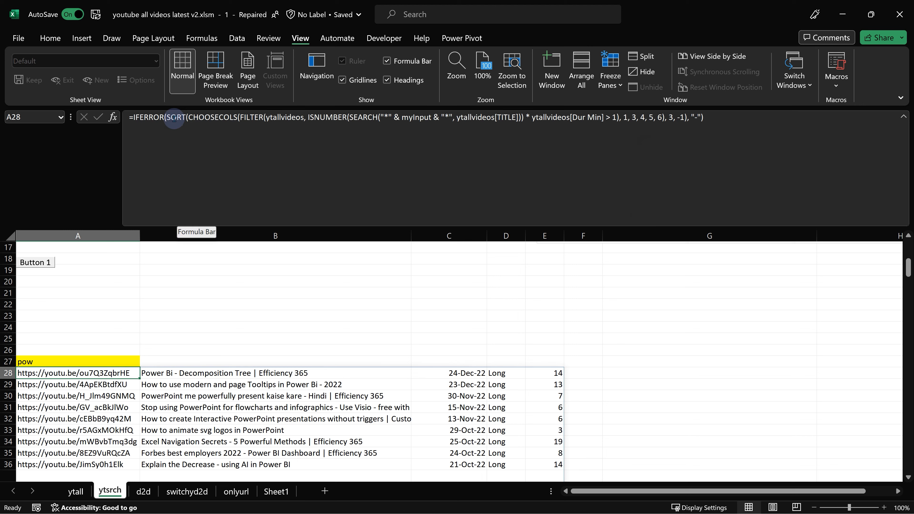
Step: Open the search formula of cell A28 in the Advanced Formula Environment and widen the pane for reading
click(167, 118)
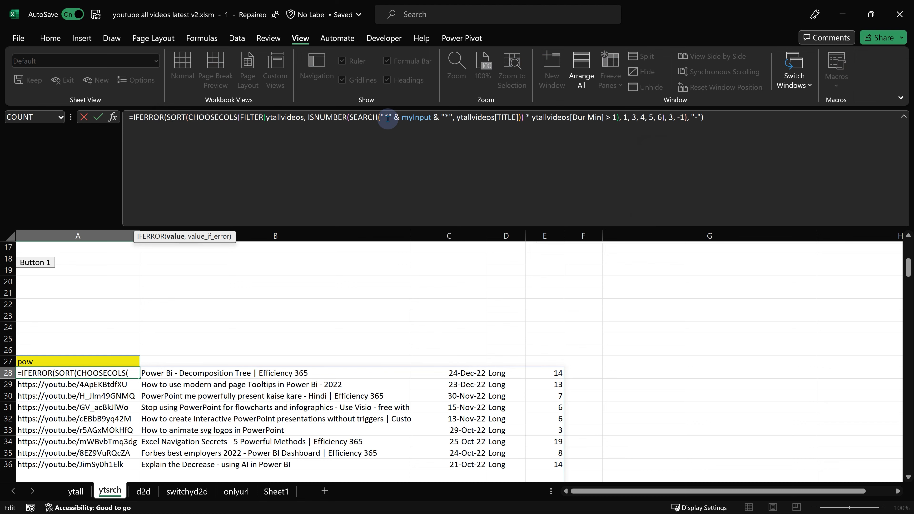
click(370, 280)
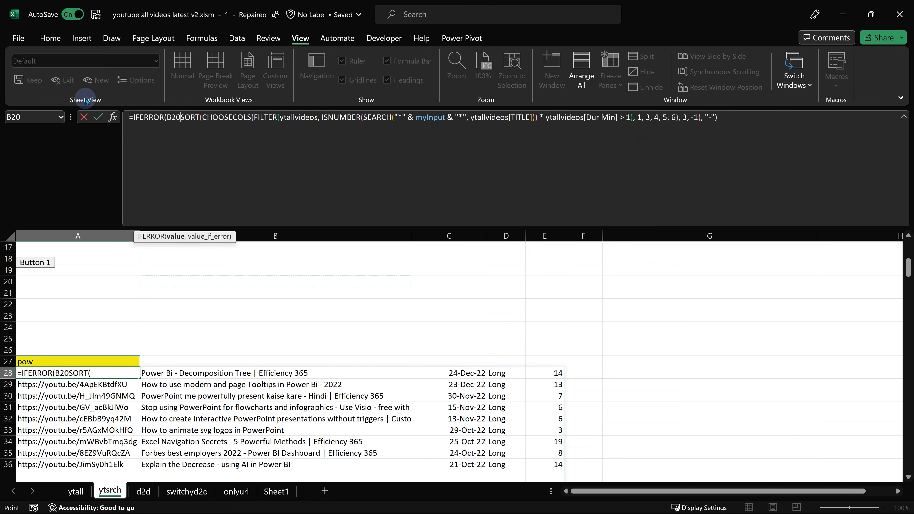
click(201, 38)
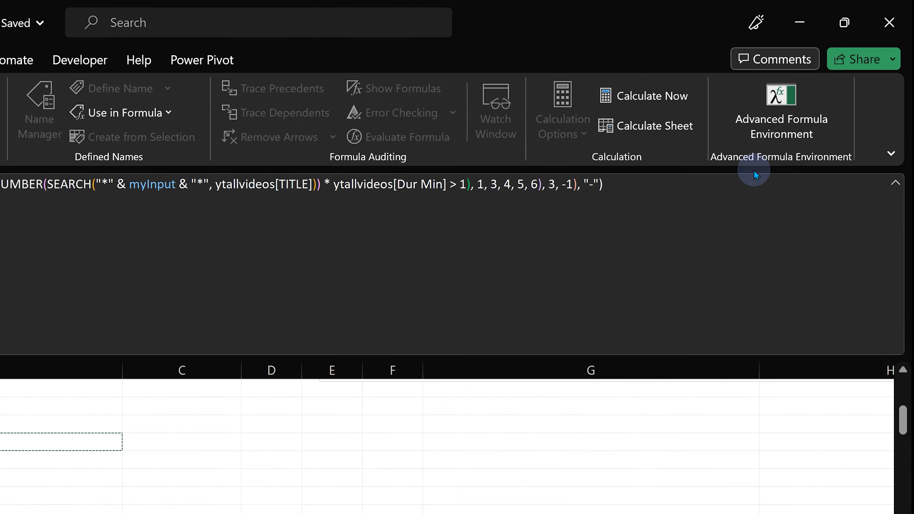
click(800, 97)
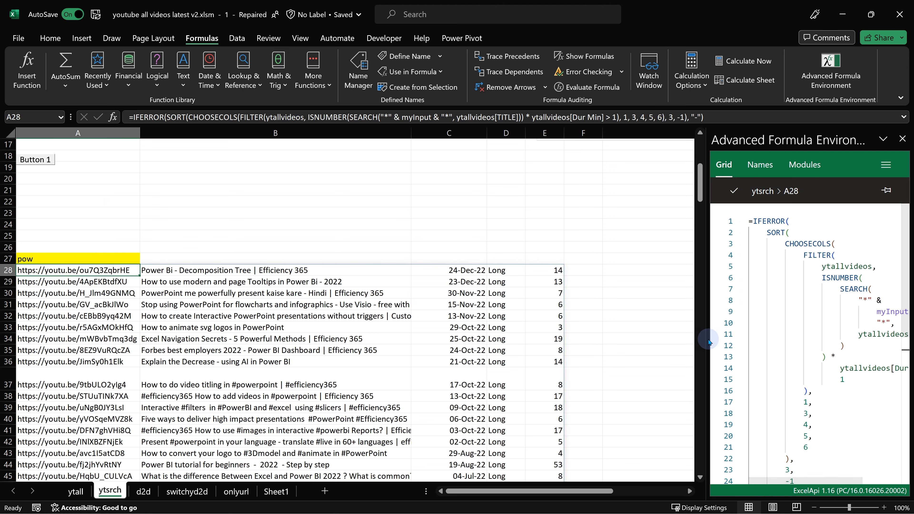
drag(705, 342, 564, 345)
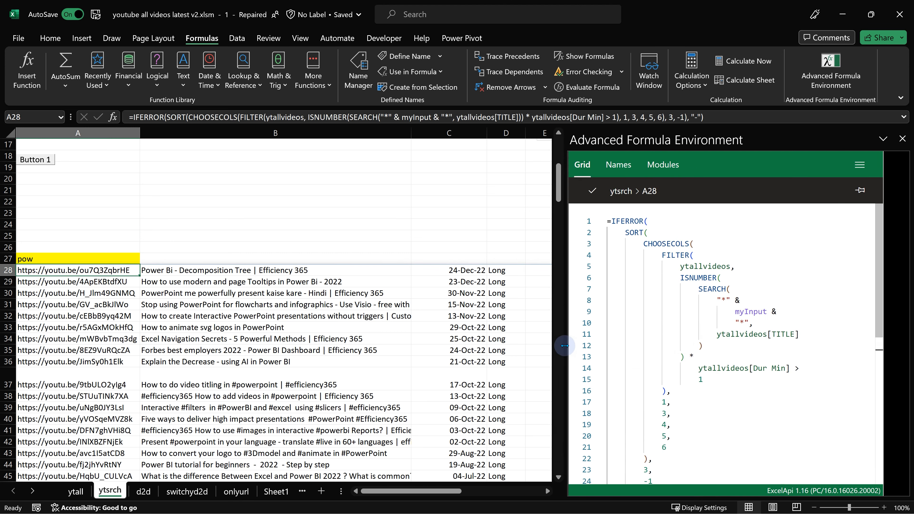
Step: Format the A28 formula in the Advanced Formula Environment editor
right_click(751, 282)
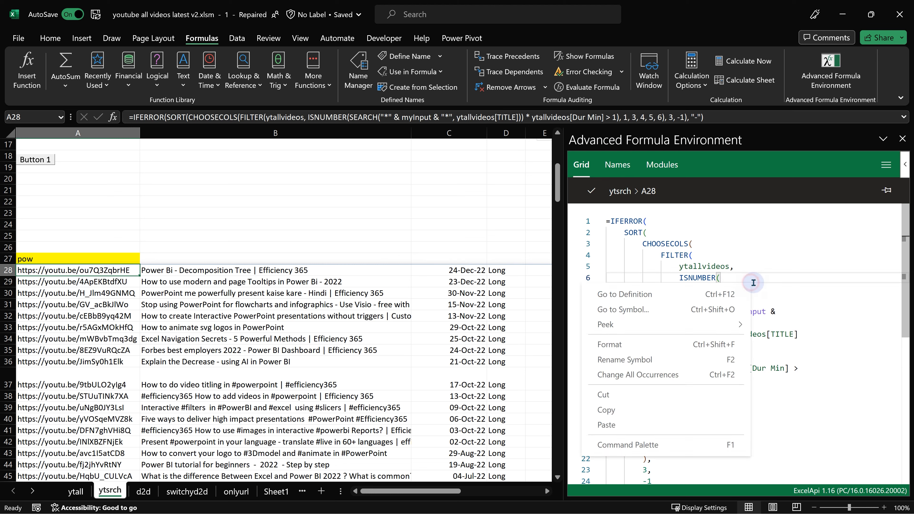
click(680, 342)
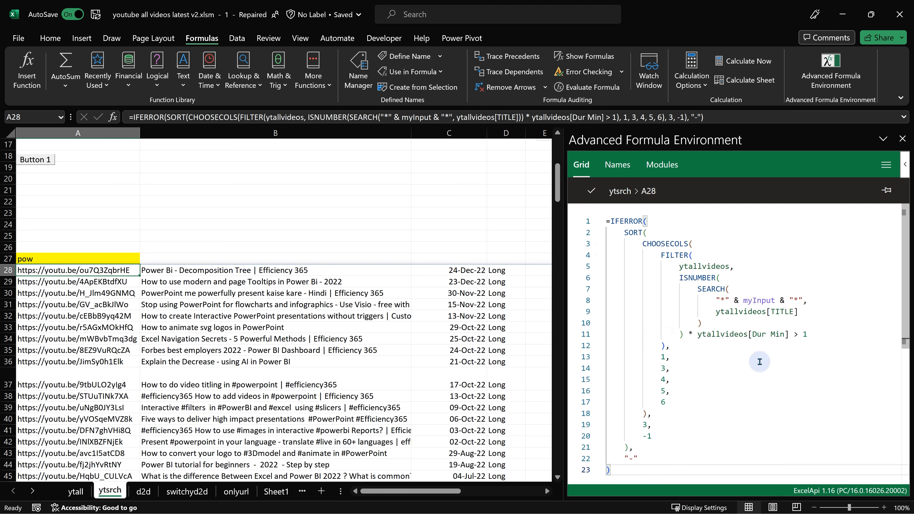
click(755, 369)
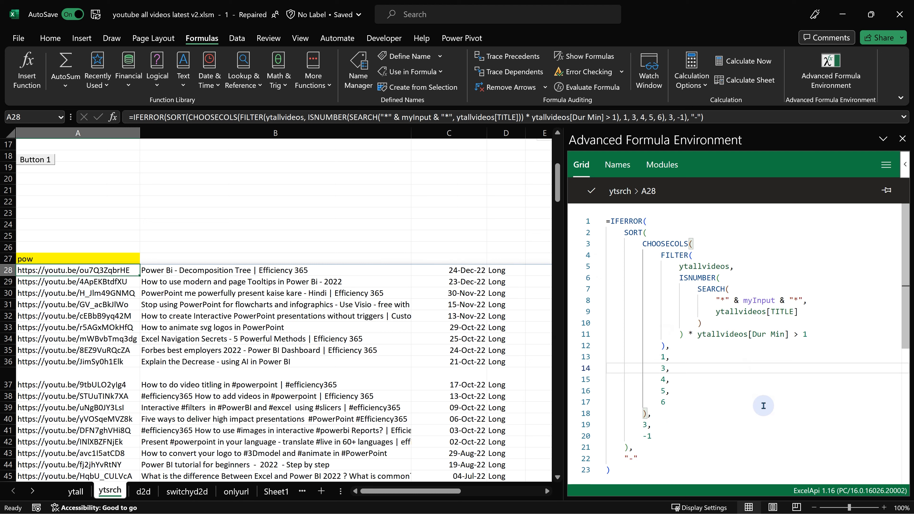
Step: Examine the SEARCH function and its myInput argument, check the Dur Min column in the ytall sheet's window, and return to the formula
click(50, 258)
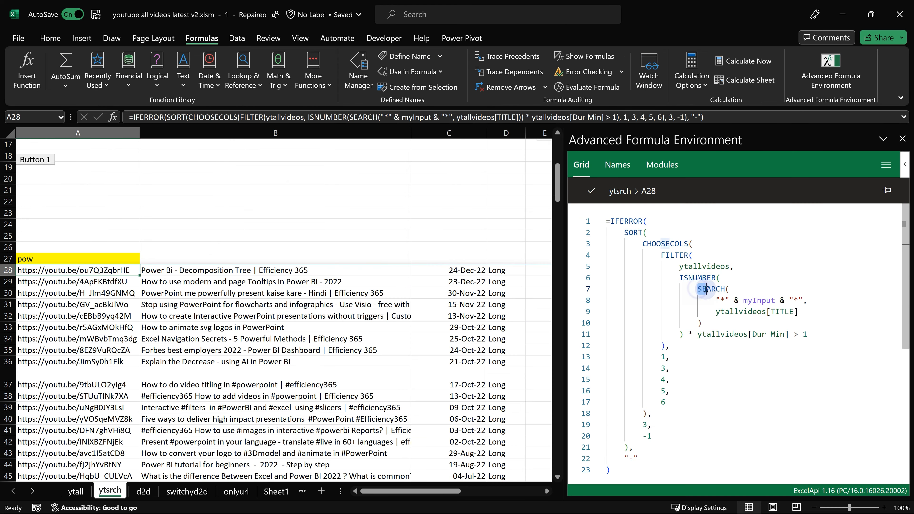
drag(698, 290, 730, 289)
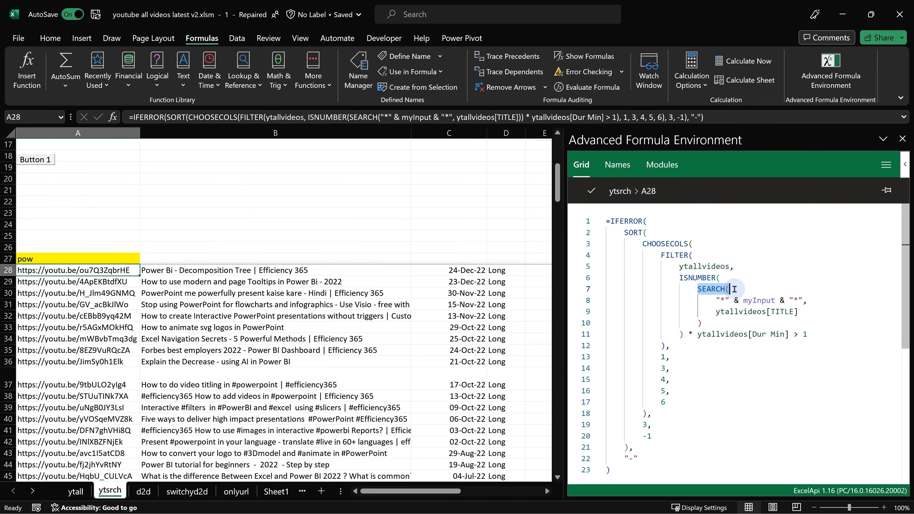
click(756, 301)
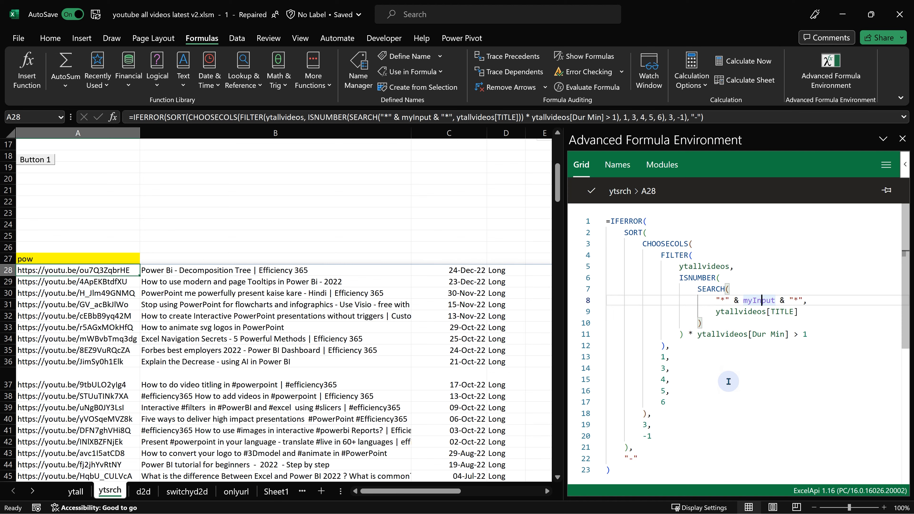
key(alt+Tab)
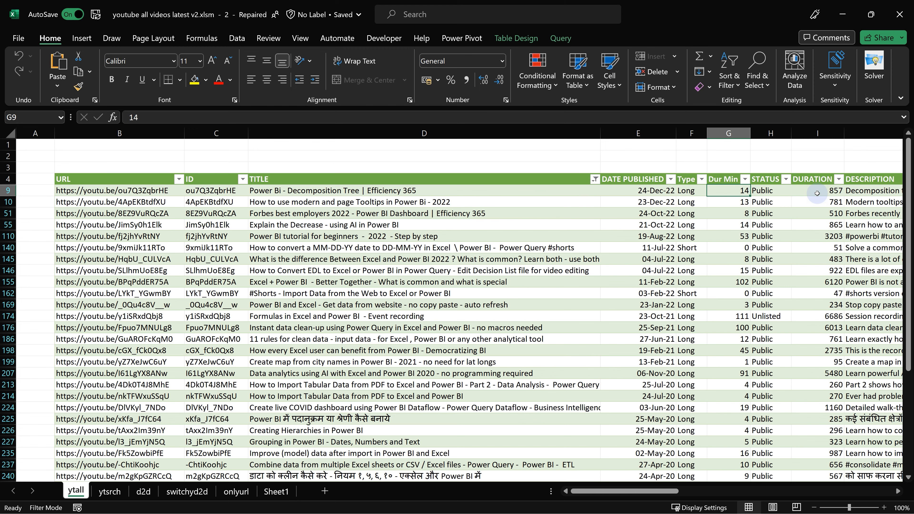
key(alt+Tab)
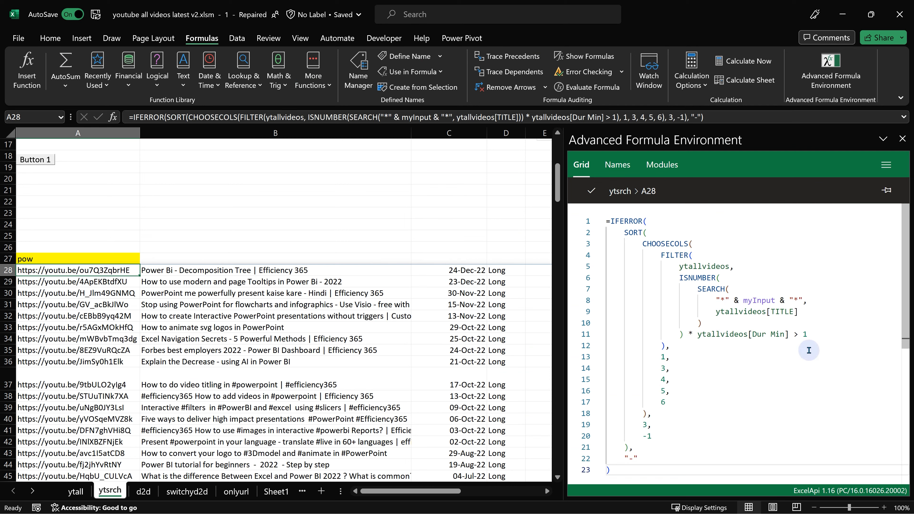
Step: Examine the FILTER source table and its two combined conditions, the sort column argument, and the whole SORT expression inside IFERROR
drag(697, 289, 815, 333)
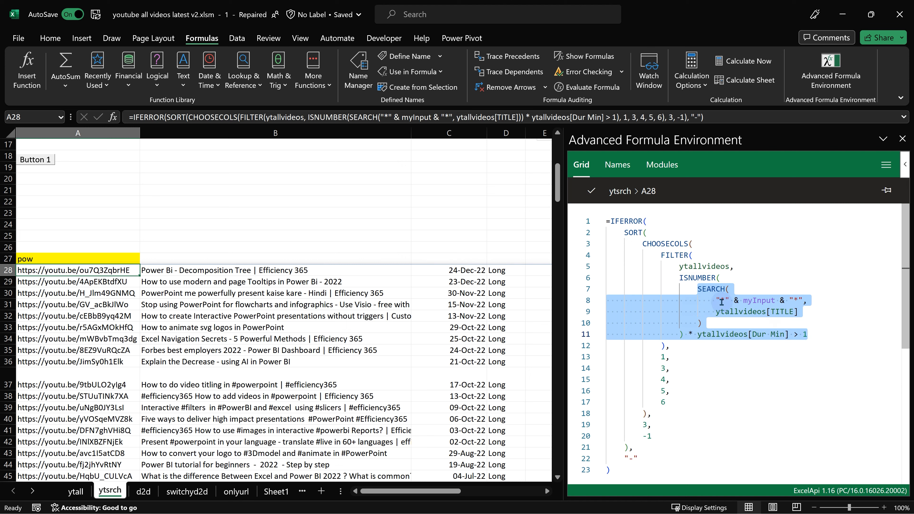
drag(674, 272, 809, 335)
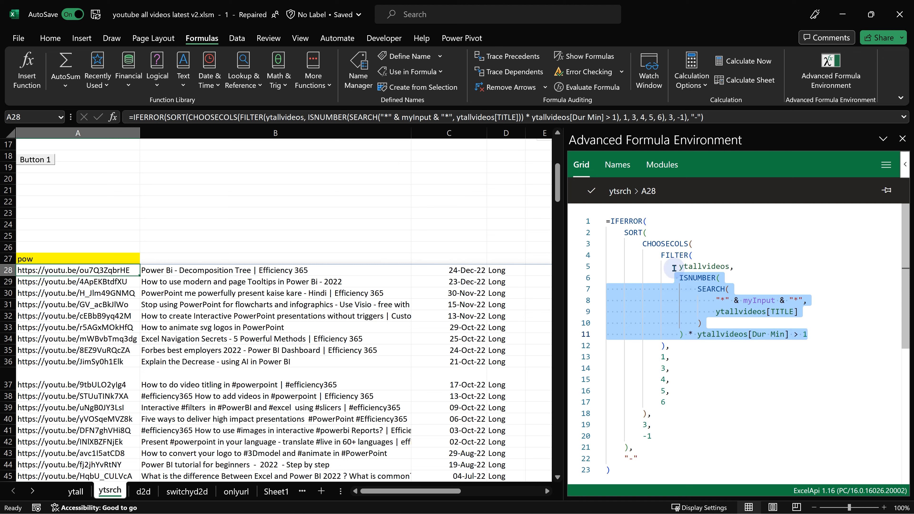
click(696, 267)
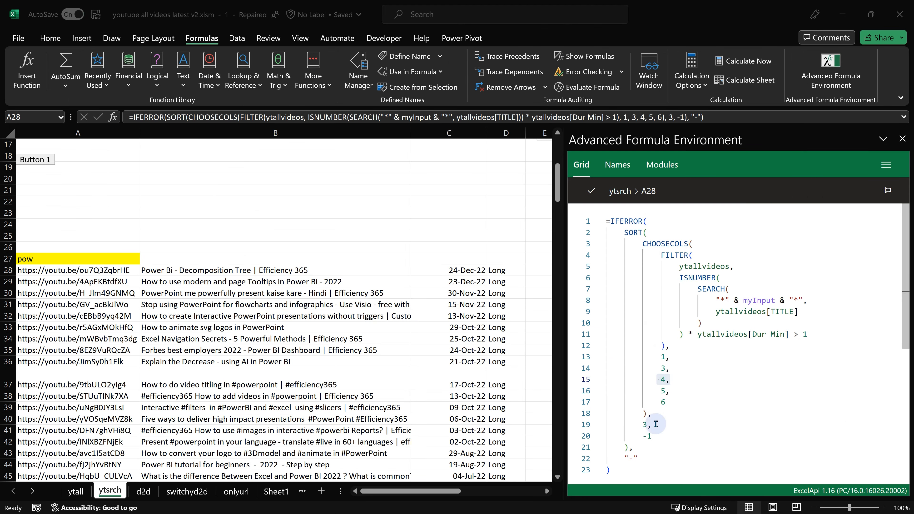
click(643, 425)
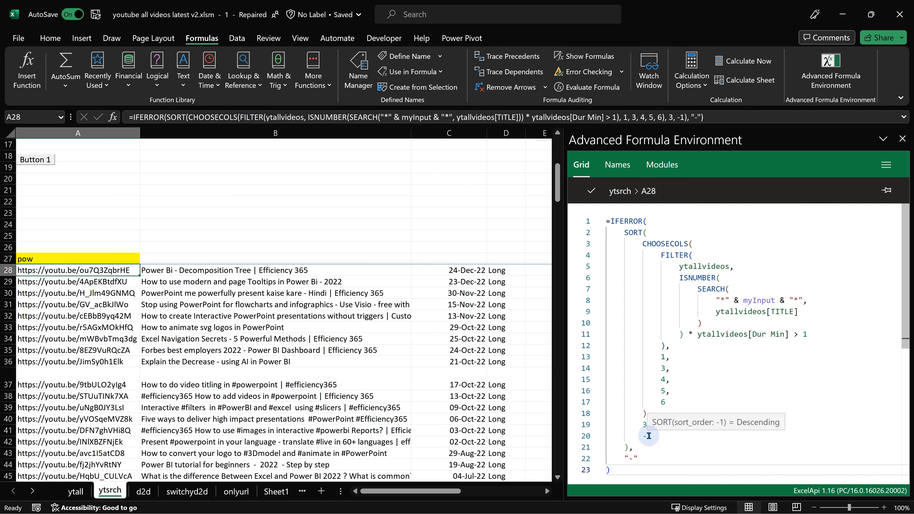
drag(620, 233, 667, 448)
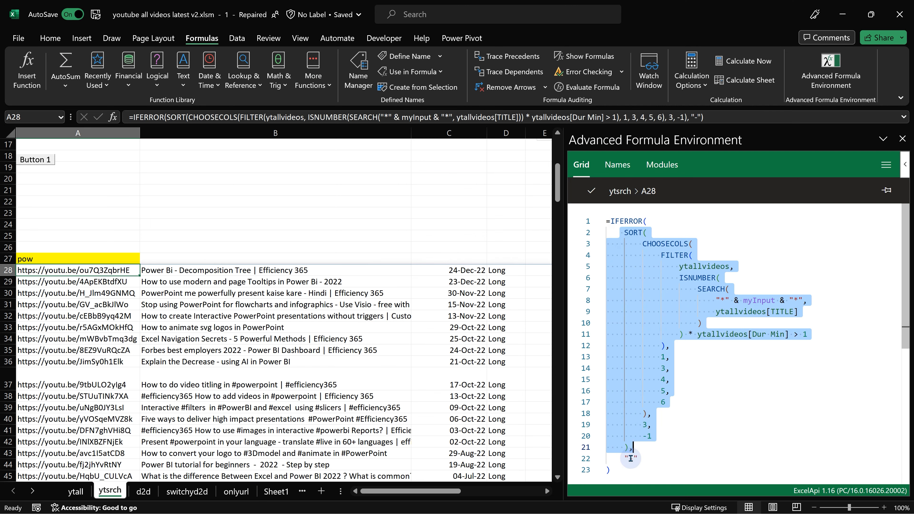